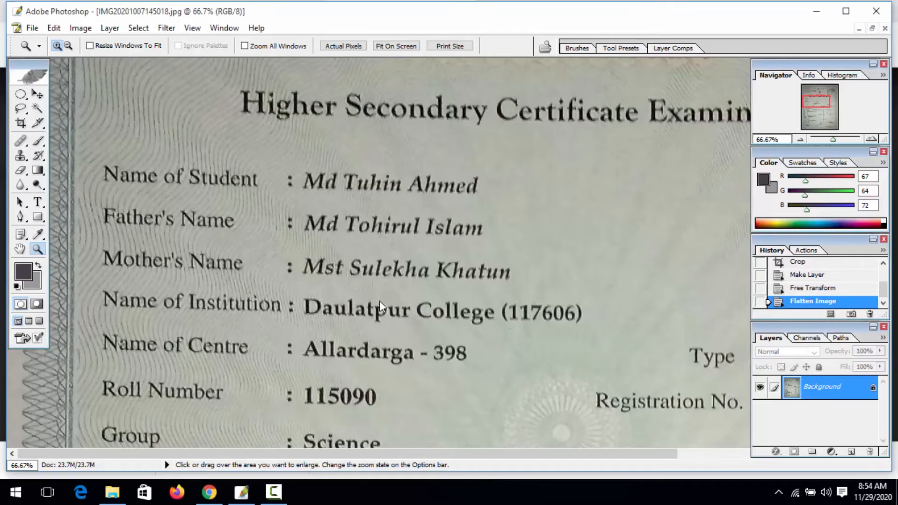
# - Zoom the transcript to 100% and pan toward the student's name
pyautogui.click(304, 306)
pyautogui.click(342, 238)
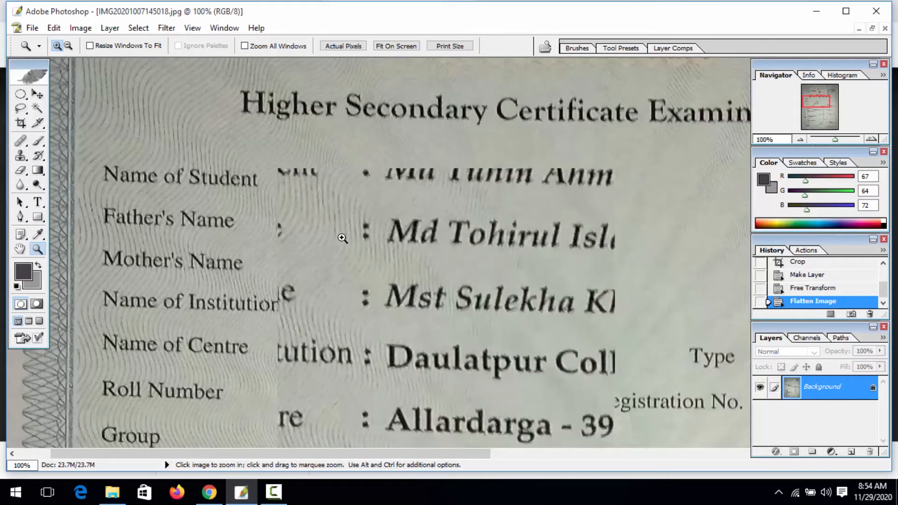
pyautogui.click(21, 250)
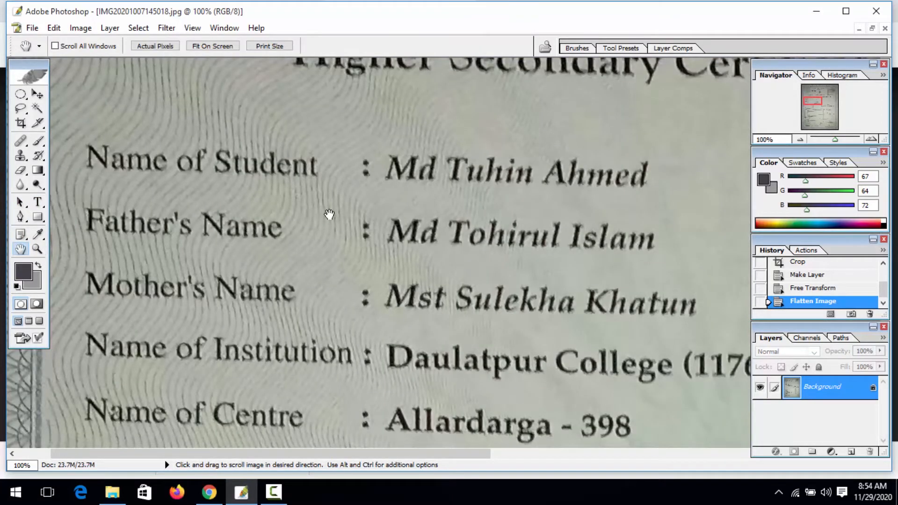
pyautogui.moveTo(328, 213); pyautogui.dragTo(147, 213)
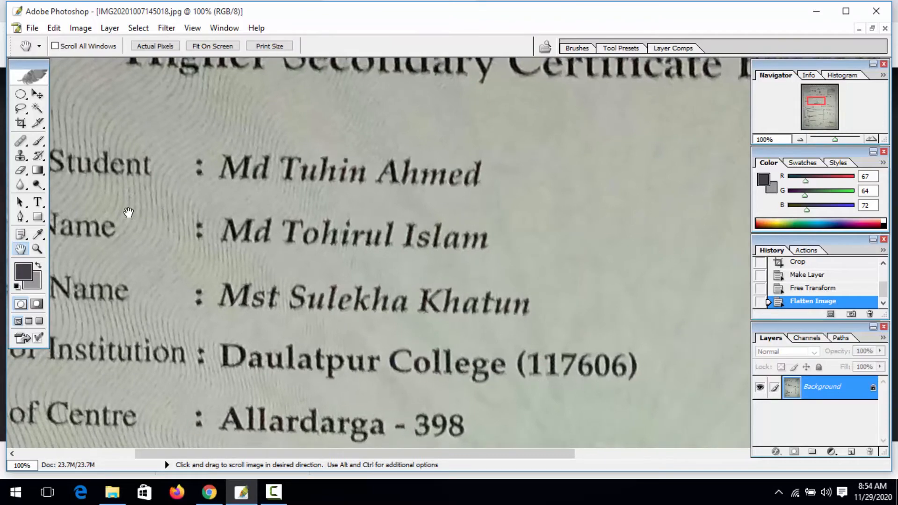
pyautogui.click(36, 250)
pyautogui.click(252, 223)
pyautogui.click(242, 230)
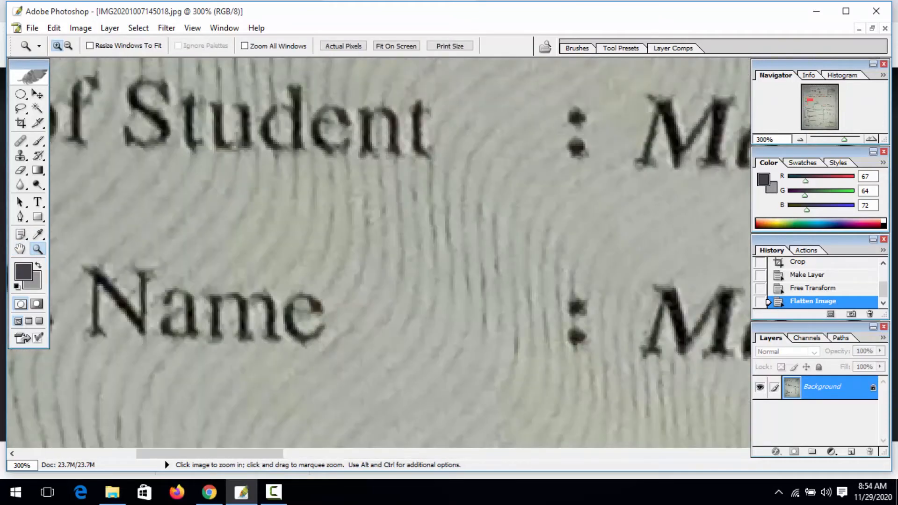
pyautogui.click(21, 250)
pyautogui.moveTo(324, 247); pyautogui.dragTo(114, 257)
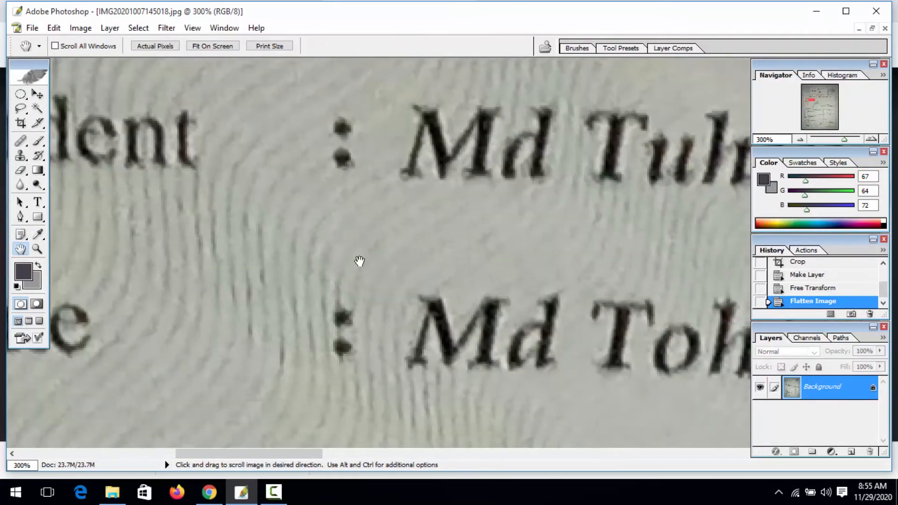
pyautogui.moveTo(445, 260); pyautogui.dragTo(221, 245)
pyautogui.moveTo(437, 234); pyautogui.dragTo(366, 236)
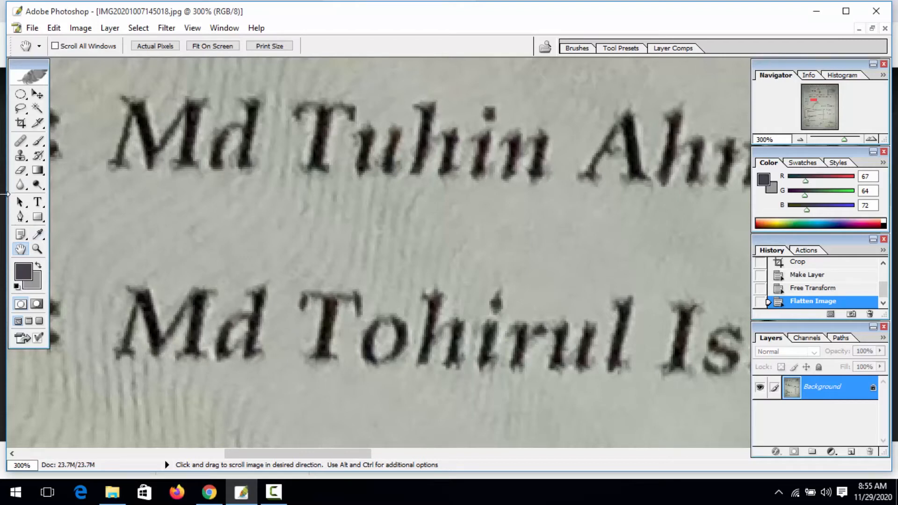
pyautogui.click(21, 94)
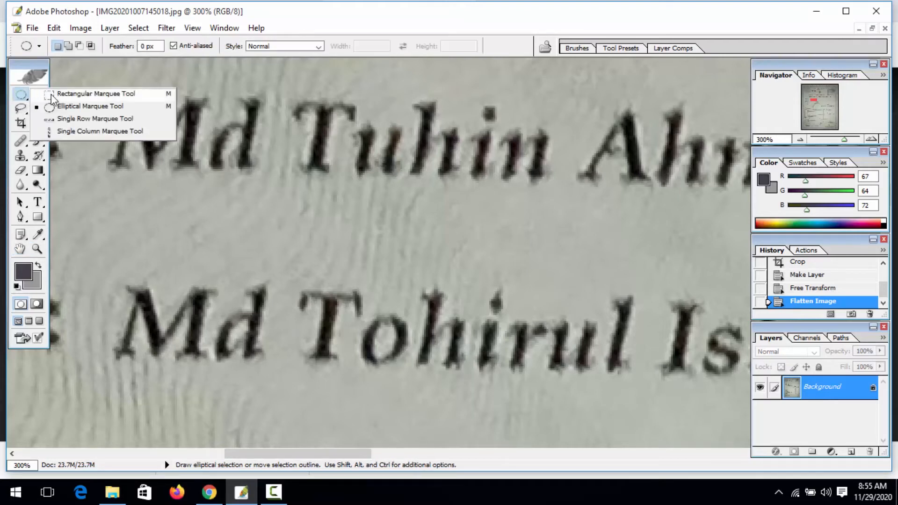
# - Select a rectangular strip of blank paper below 'Md' and feather it by 1.2 pixels
pyautogui.click(53, 95)
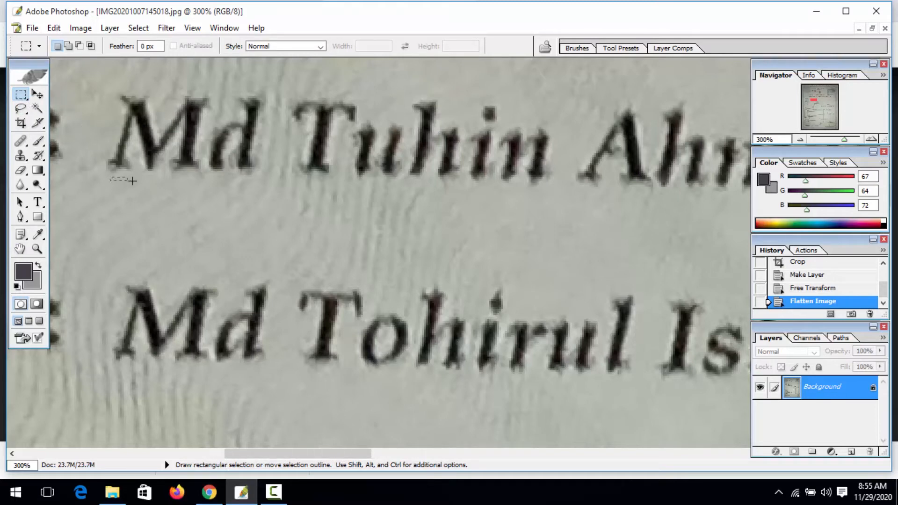
pyautogui.moveTo(133, 181); pyautogui.dragTo(250, 190)
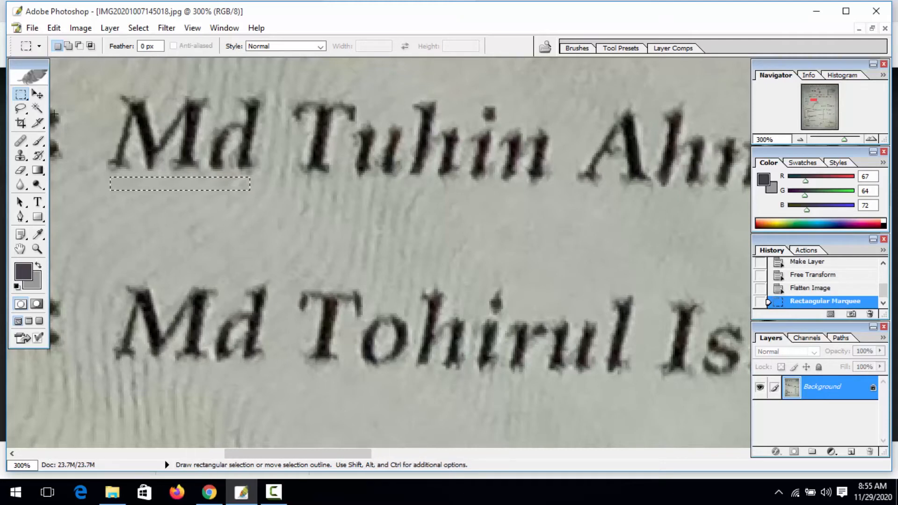
pyautogui.click(40, 95)
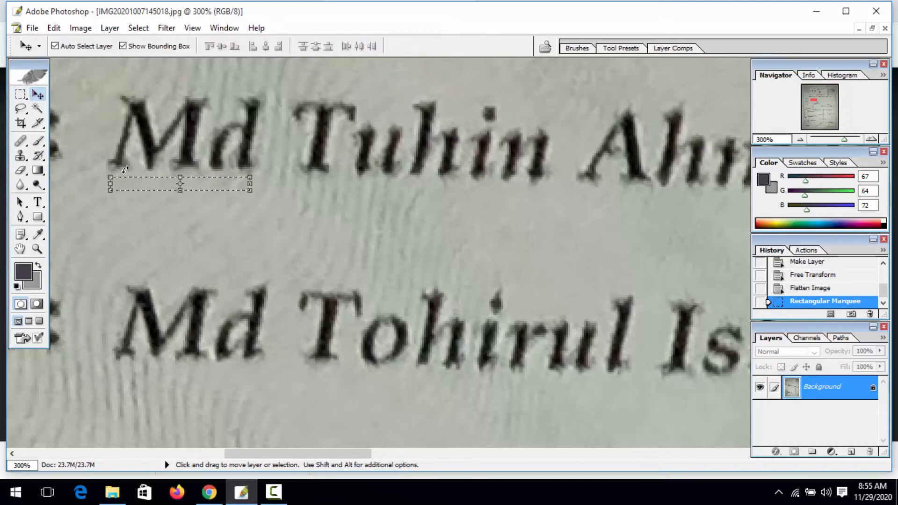
pyautogui.hotkey('ctrl', 'alt', 'd')
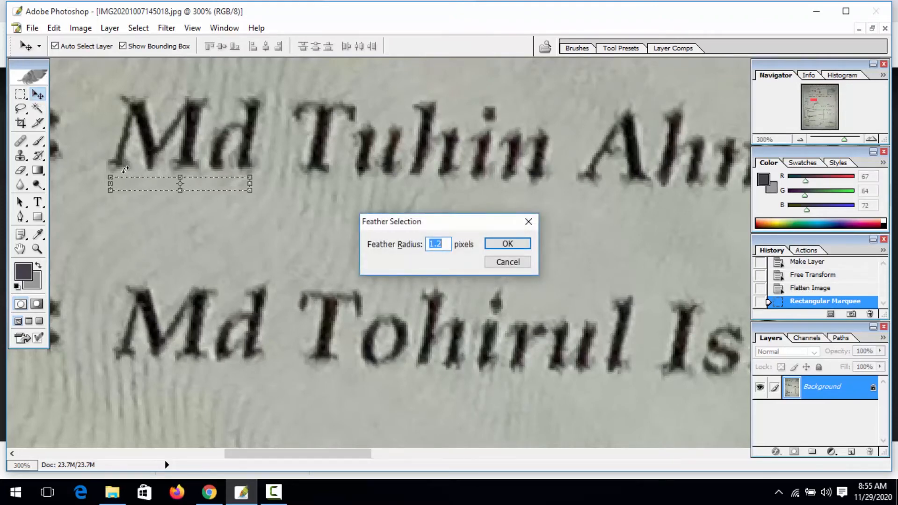
pyautogui.press('Return')
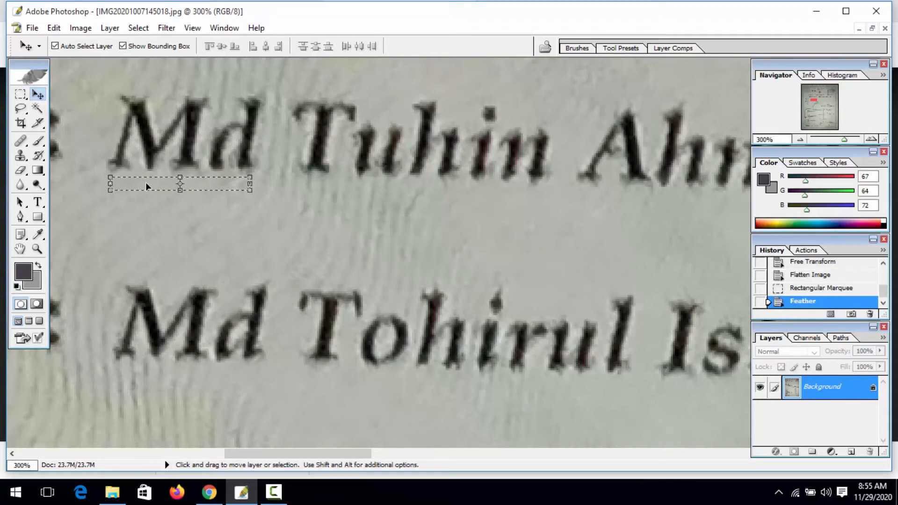
# - Drag a copy of the blank patch up over 'Md'
pyautogui.press('alt')
pyautogui.press('alt')
pyautogui.press('alt')
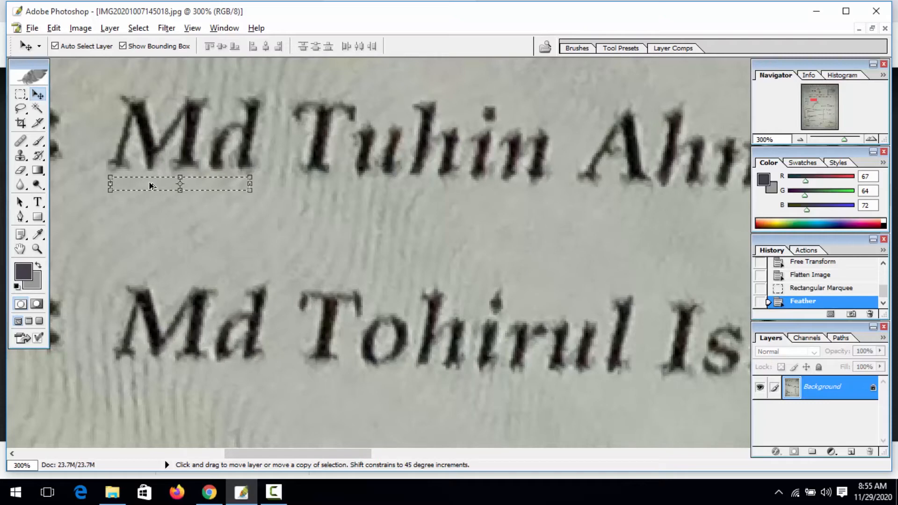
pyautogui.press('alt')
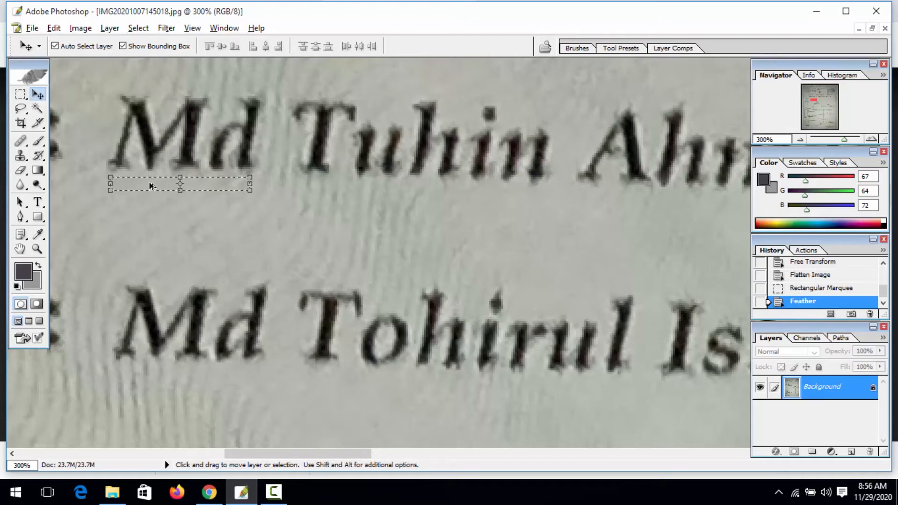
pyautogui.press('alt')
pyautogui.press('alt')
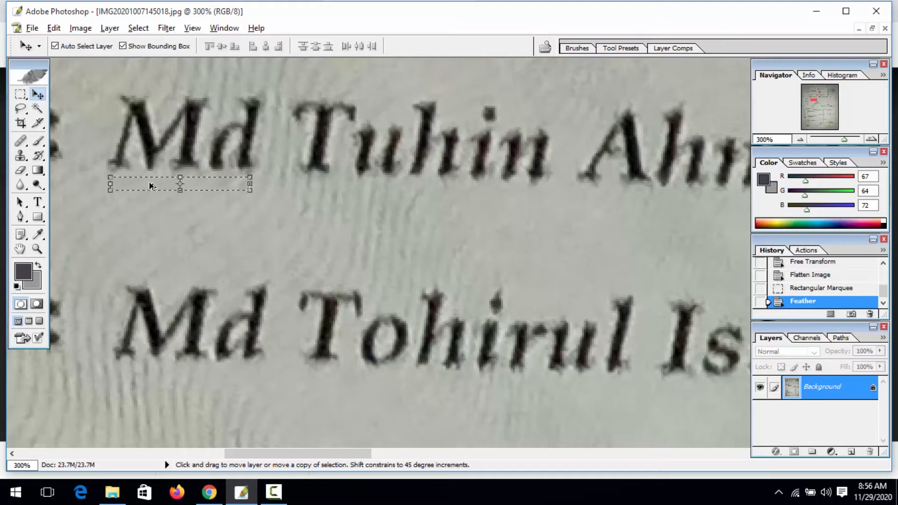
pyautogui.moveTo(151, 186); pyautogui.dragTo(140, 147)
# - Cover the lower half of 'Md' with straight-up patch copies, then deselect
pyautogui.press('shift')
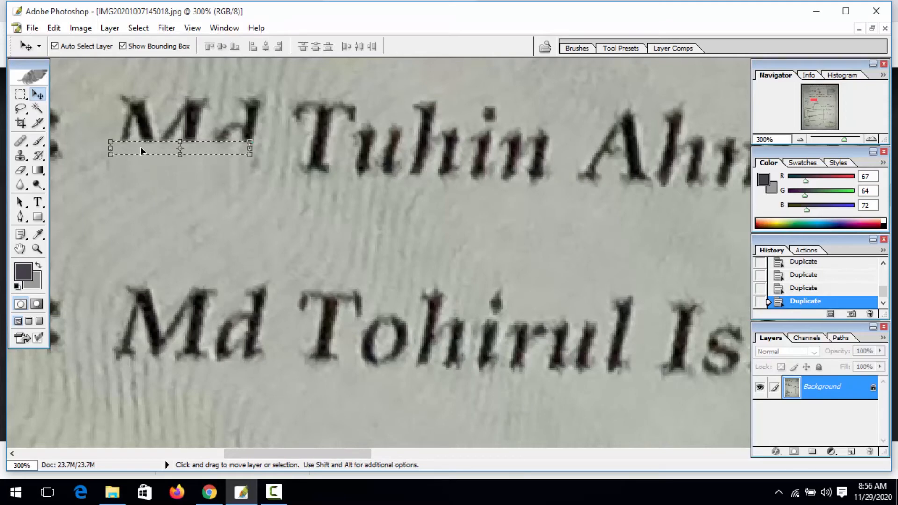
pyautogui.hotkey('ctrl', 'd')
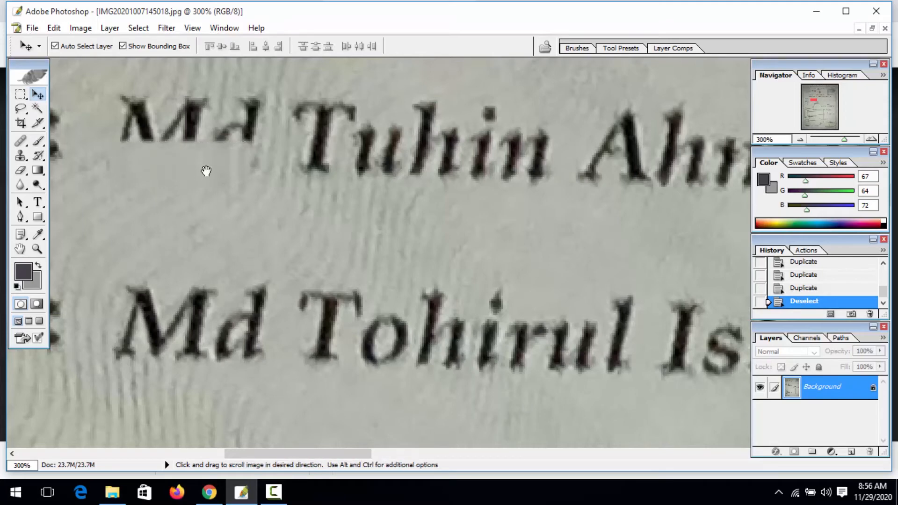
# - Select a strip of blank paper above 'Md' and feather it by 1.2 pixels
pyautogui.press('space')
pyautogui.moveTo(206, 171); pyautogui.dragTo(211, 252)
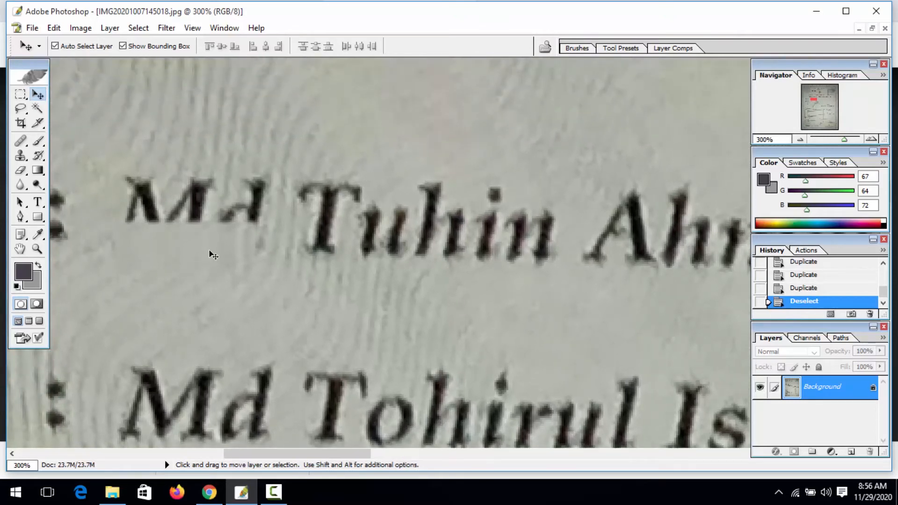
pyautogui.press('m')
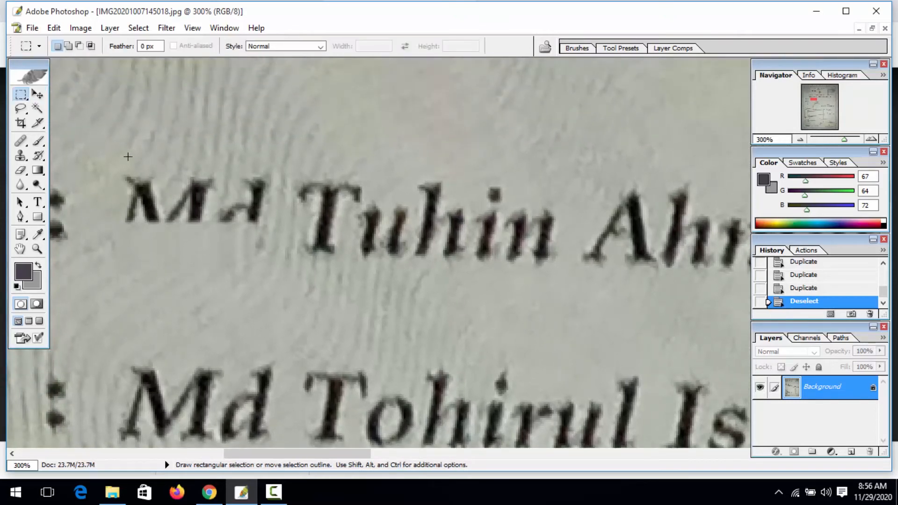
pyautogui.moveTo(215, 165); pyautogui.dragTo(267, 170)
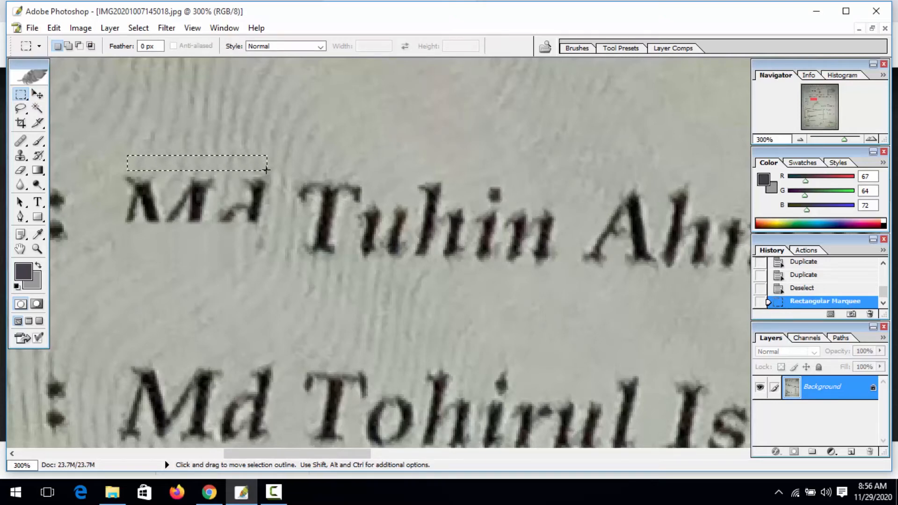
pyautogui.press('ctrl')
pyautogui.hotkey('ctrl', 'alt', 'd')
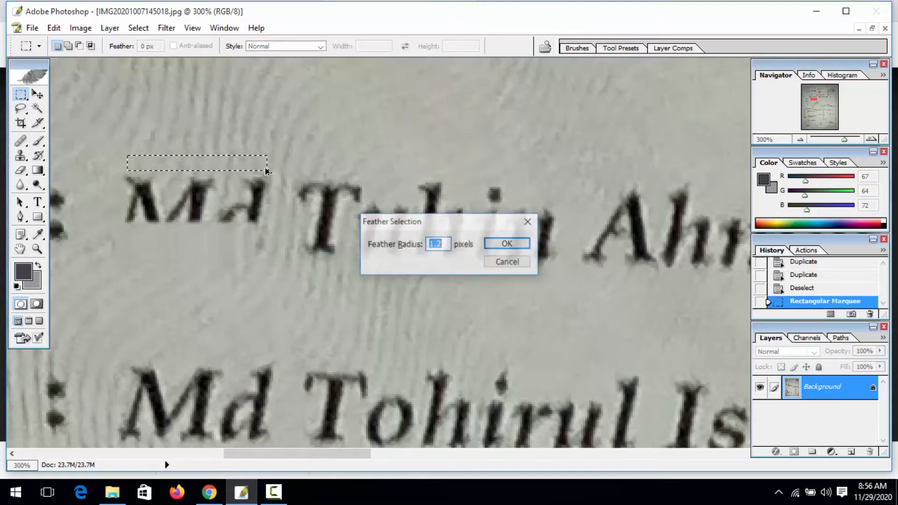
pyautogui.press('Return')
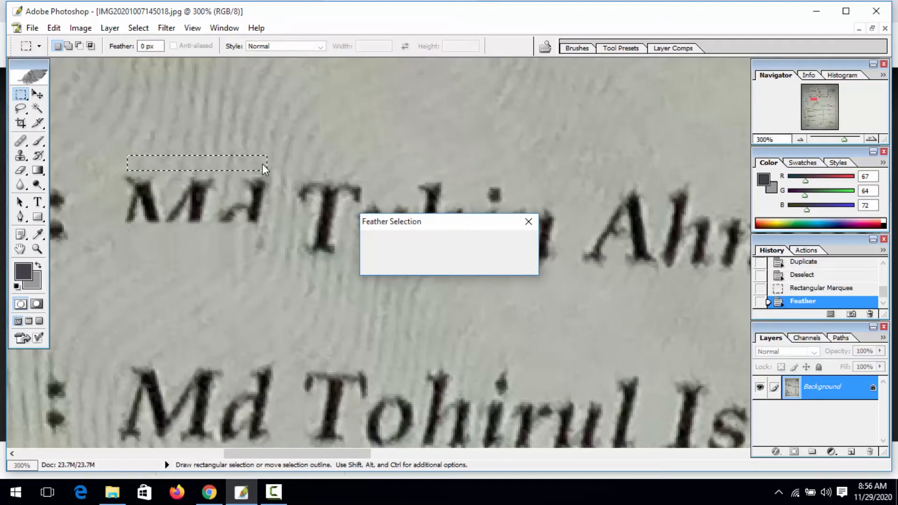
# - Drag a straight copy of the patch down over the remaining letters of 'Md'
pyautogui.click(37, 94)
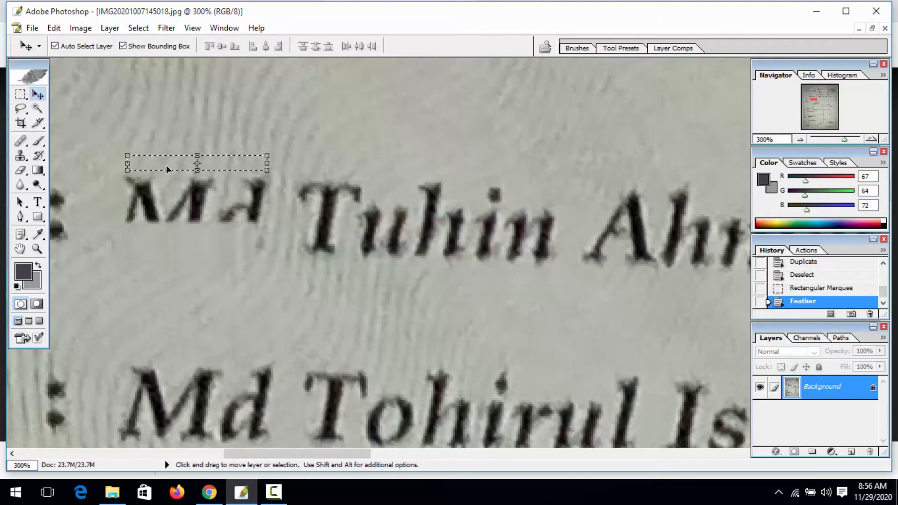
pyautogui.press('alt')
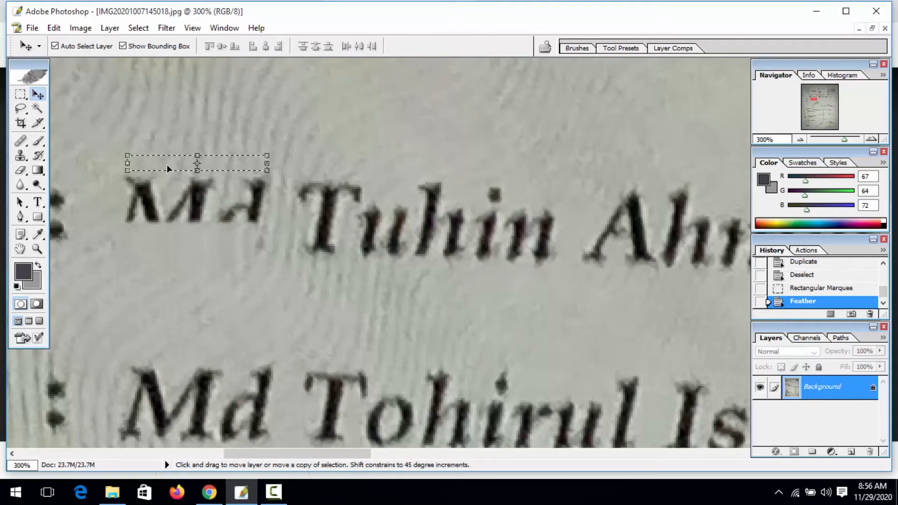
pyautogui.press('shift')
pyautogui.moveTo(168, 164); pyautogui.dragTo(167, 214)
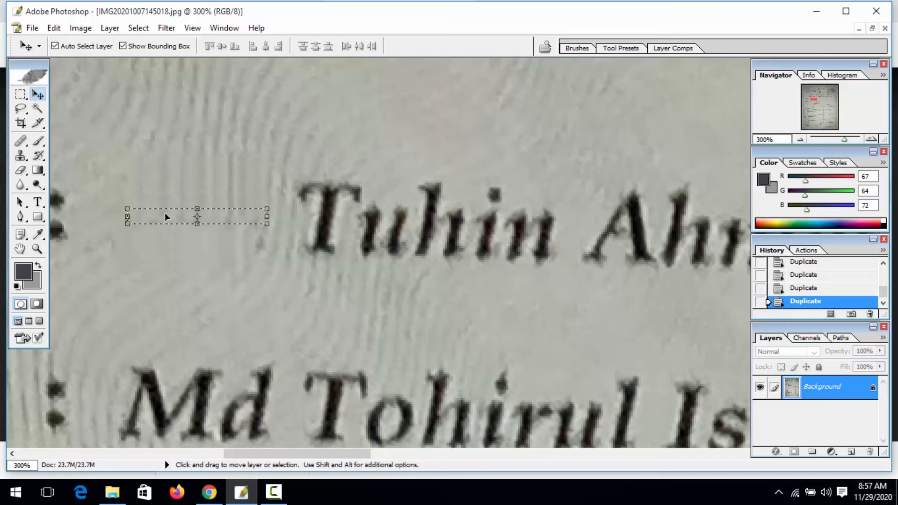
pyautogui.hotkey('ctrl', 'd')
pyautogui.press('z')
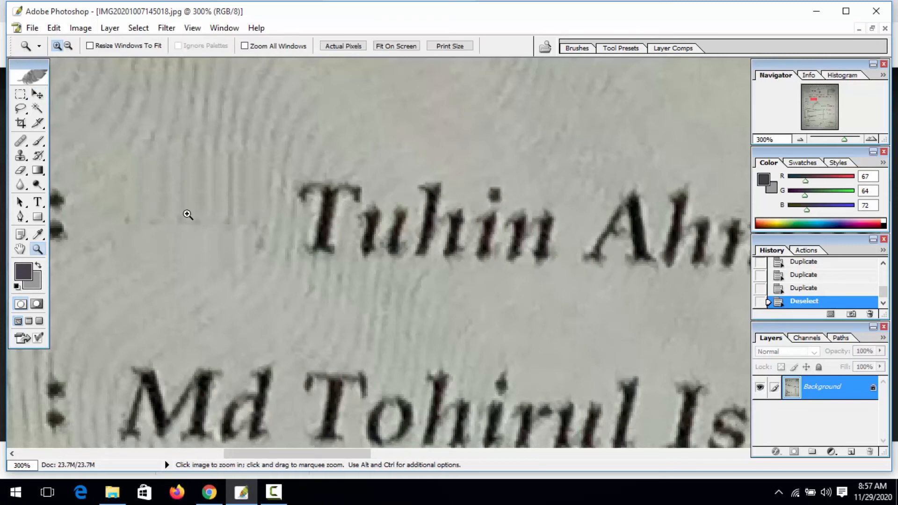
pyautogui.click(194, 213)
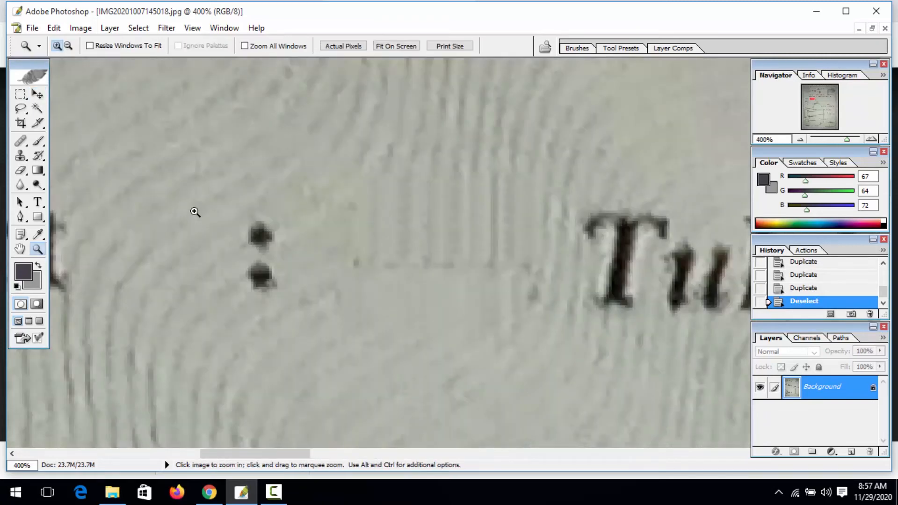
pyautogui.press('super')
pyautogui.press('super')
pyautogui.keyDown('alt'); pyautogui.click(408, 151); pyautogui.keyUp('alt')
pyautogui.keyDown('alt'); pyautogui.click(408, 151); pyautogui.keyUp('alt')
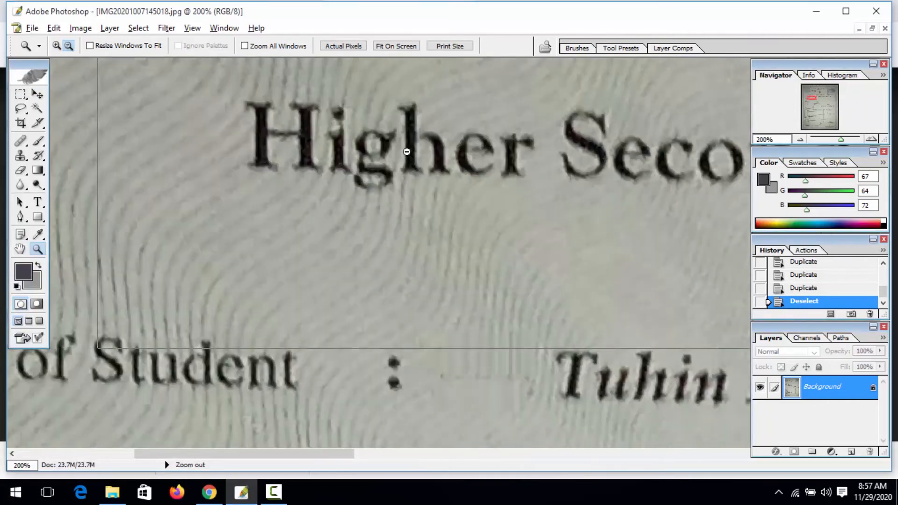
pyautogui.keyDown('alt'); pyautogui.click(406, 150); pyautogui.keyUp('alt')
pyautogui.scroll(-4, 423, 294)
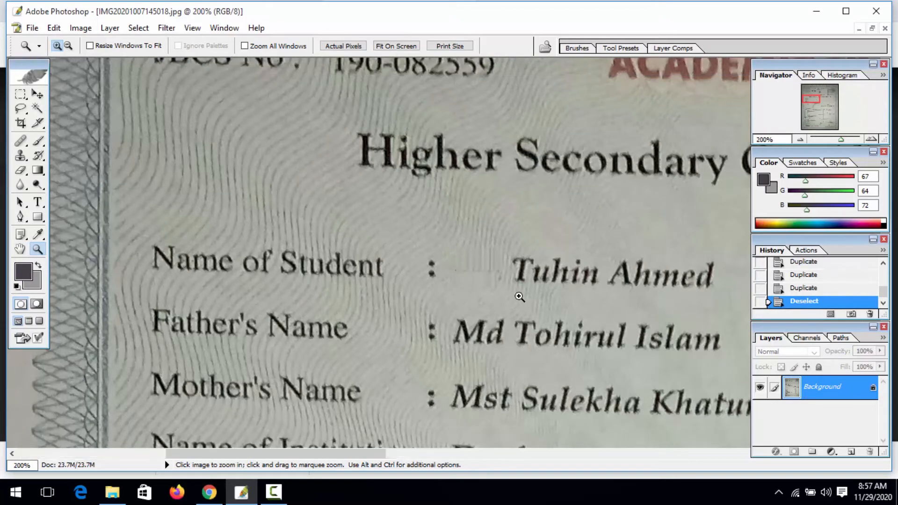
pyautogui.click(518, 298)
pyautogui.click(519, 294)
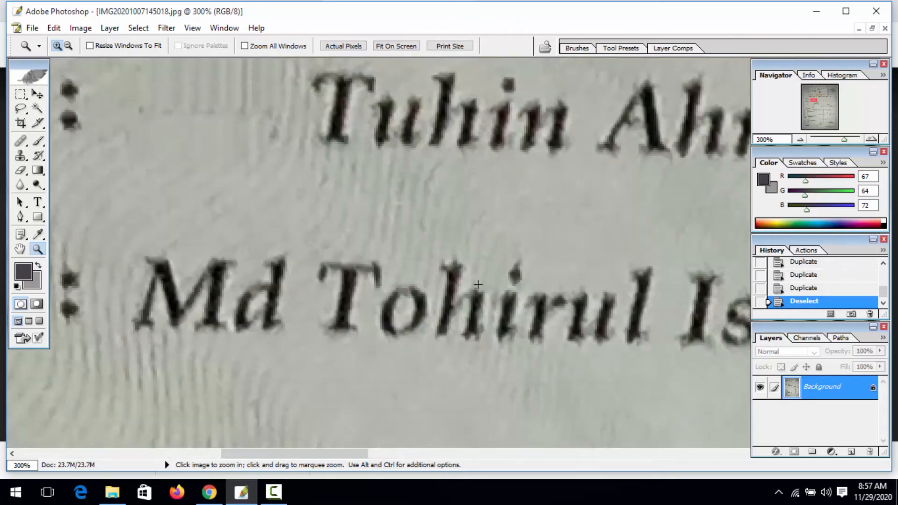
pyautogui.press('m')
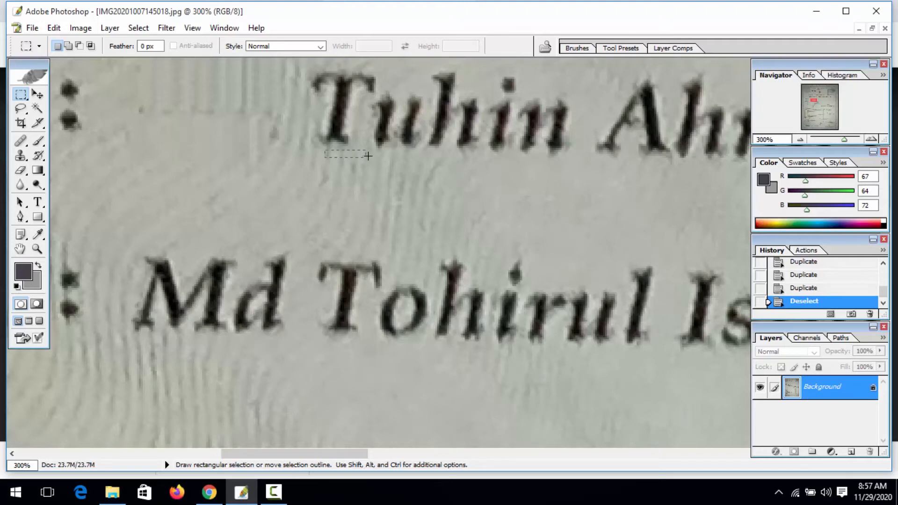
pyautogui.moveTo(405, 158); pyautogui.dragTo(543, 160)
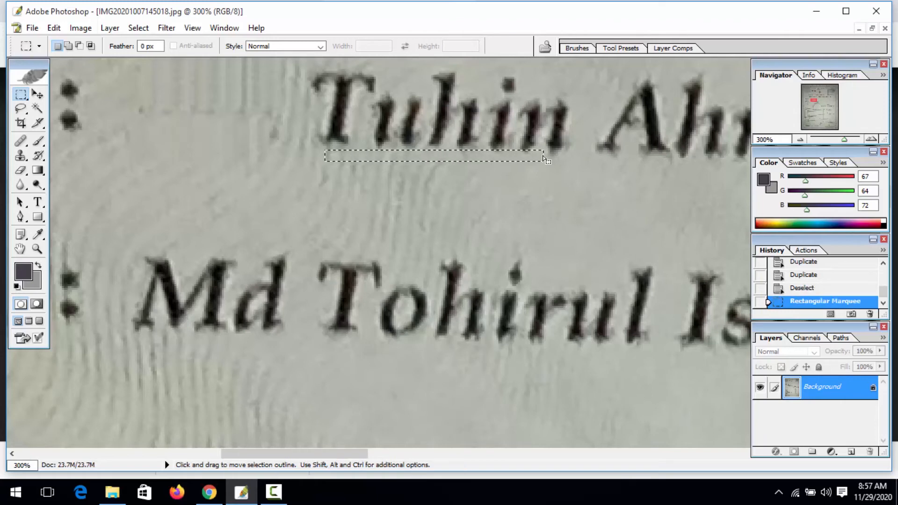
pyautogui.press('Down')
pyautogui.press('Down')
pyautogui.press('Down')
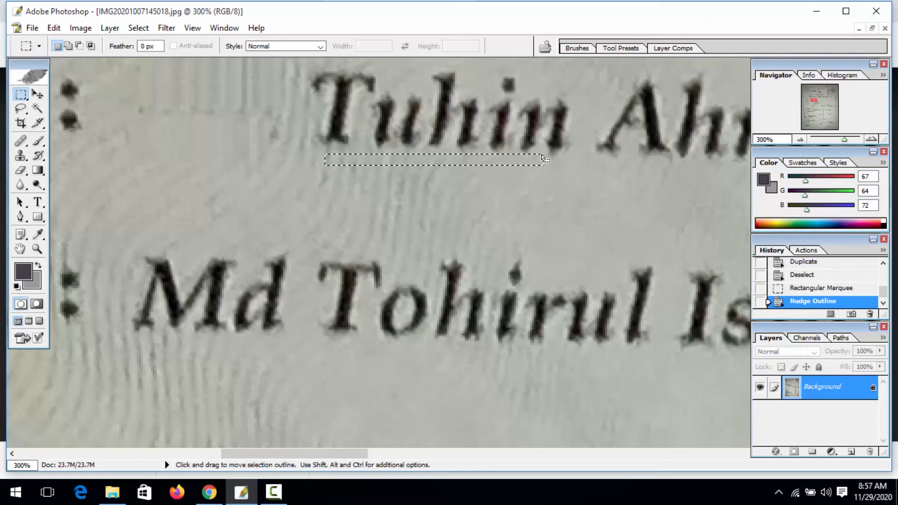
pyautogui.click(38, 95)
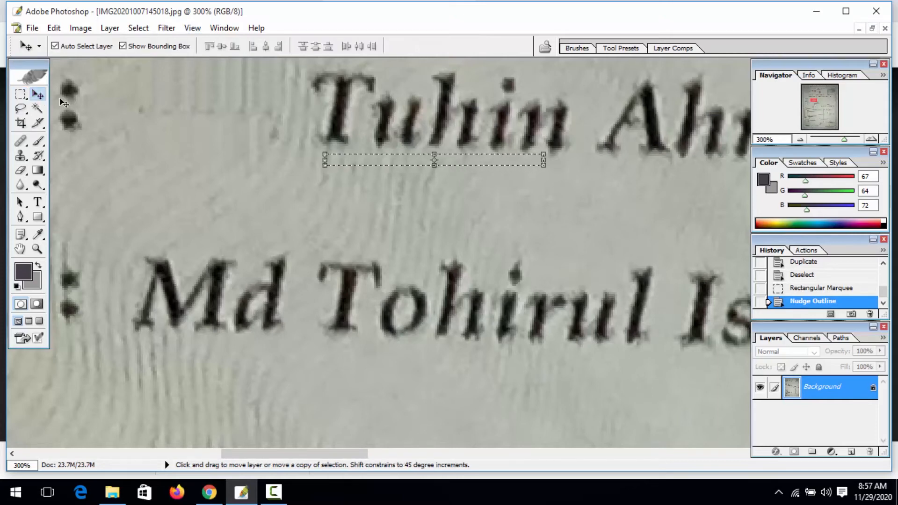
pyautogui.hotkey('ctrl', 'alt', 'd')
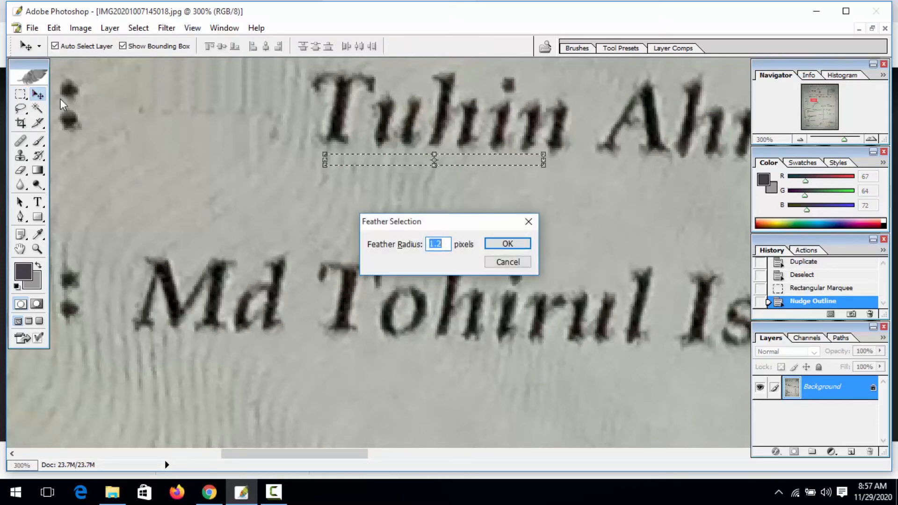
pyautogui.press('Return')
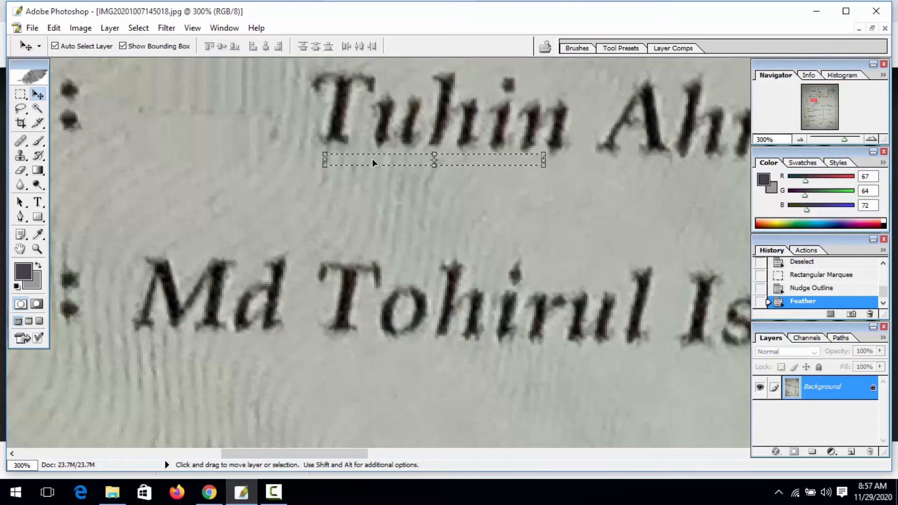
pyautogui.moveTo(372, 160); pyautogui.dragTo(373, 240)
pyautogui.hotkey('ctrl', 'd')
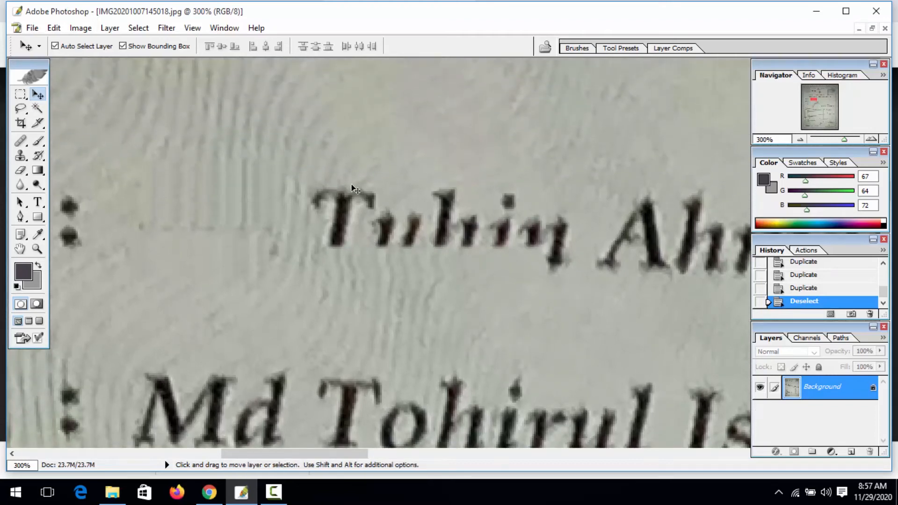
pyautogui.press('m')
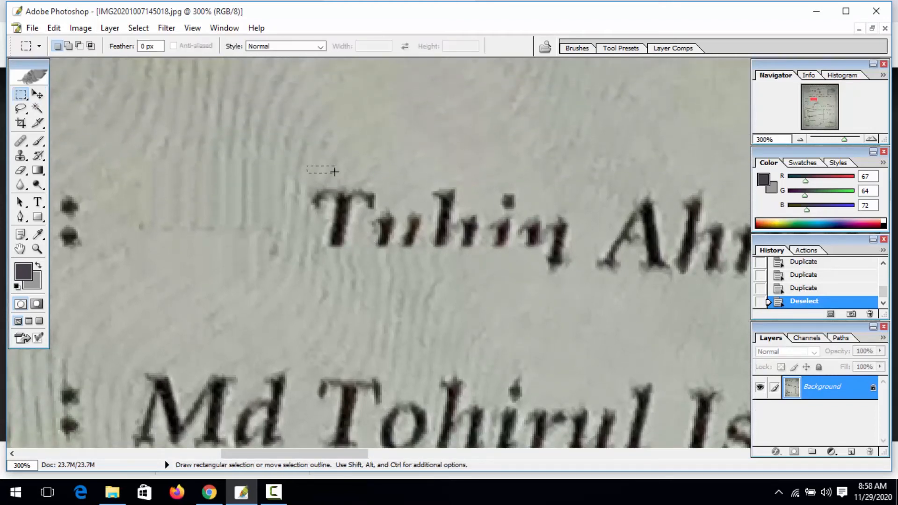
# - Select a small blank patch above the name and feather it by 1.2 pixels
pyautogui.moveTo(365, 172); pyautogui.dragTo(369, 173)
pyautogui.click(37, 94)
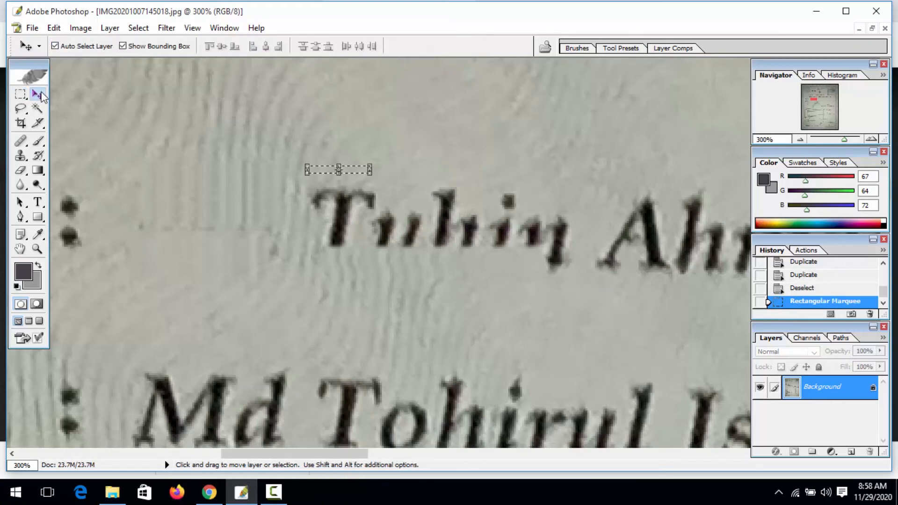
pyautogui.hotkey('ctrl', 'alt', 'd')
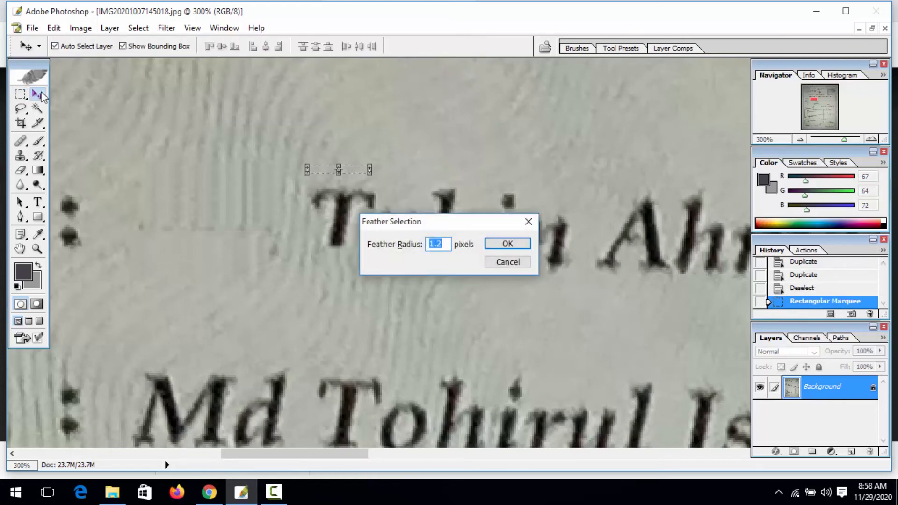
pyautogui.press('Return')
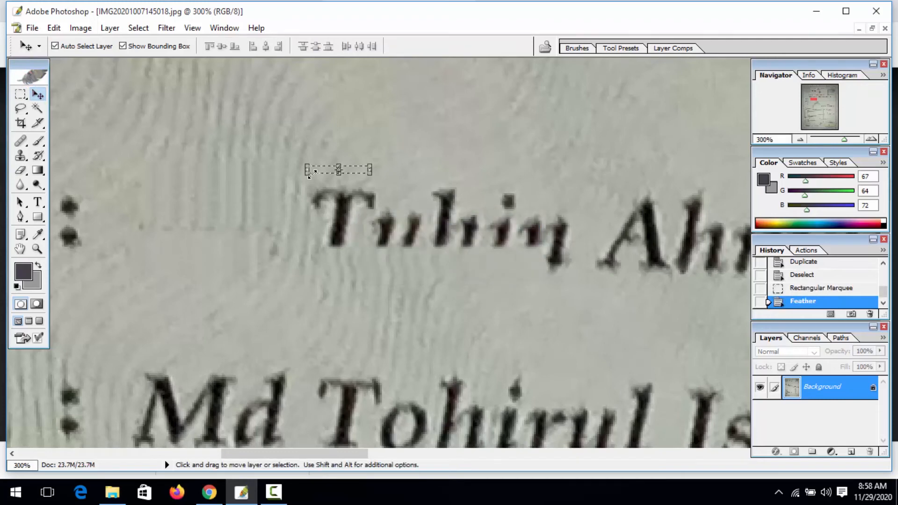
pyautogui.hotkey('ctrl', 't')
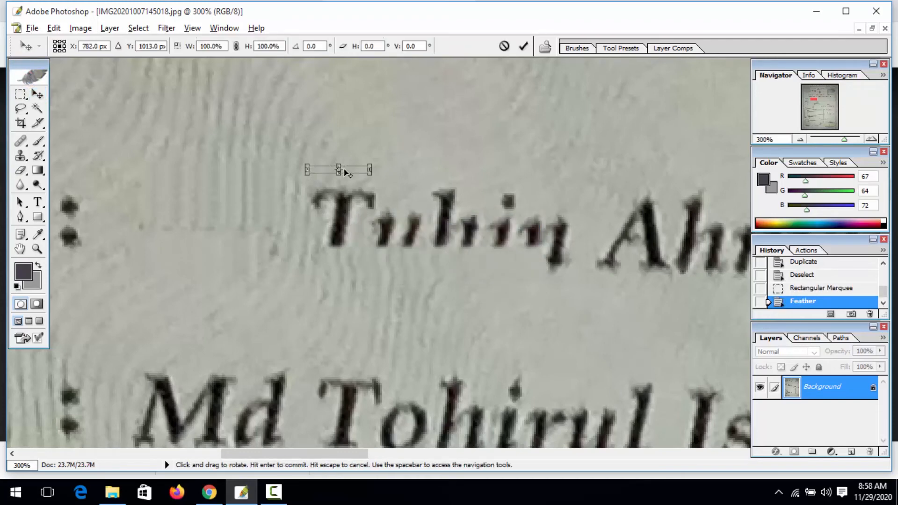
pyautogui.press('Return')
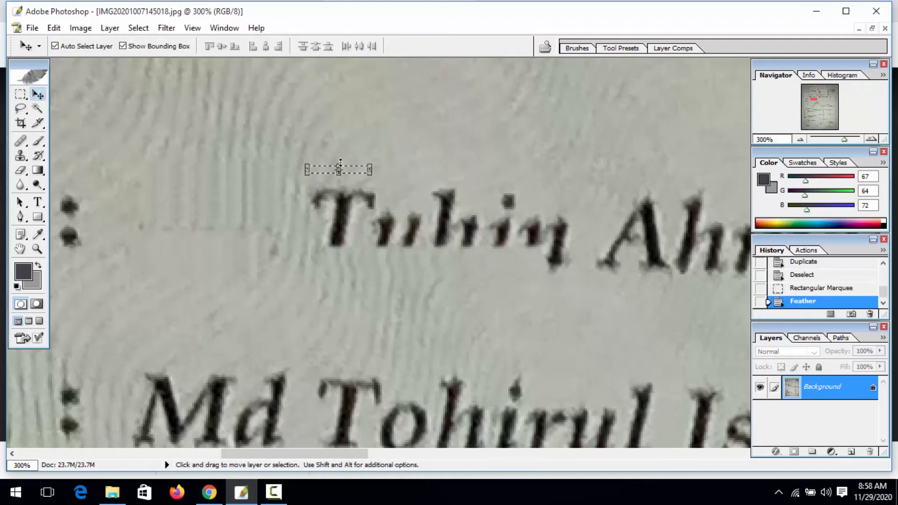
pyautogui.hotkey('ctrl', 't')
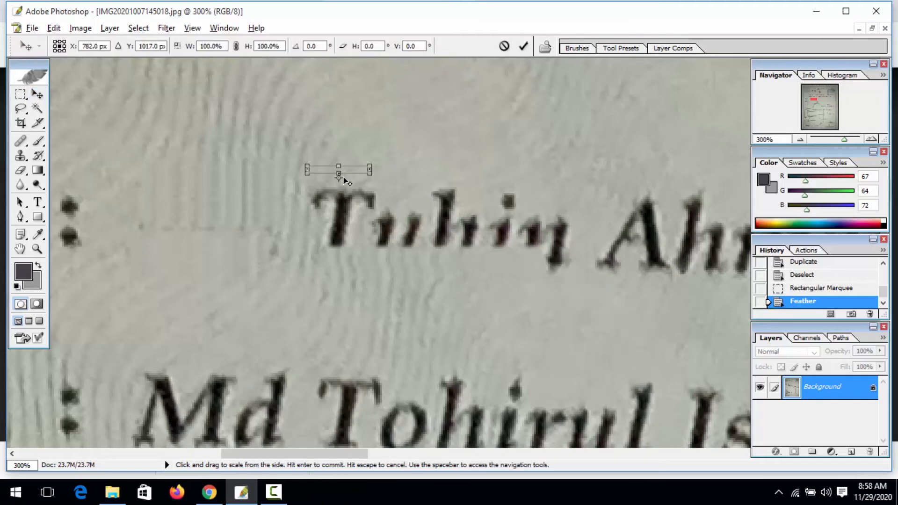
pyautogui.press('Return')
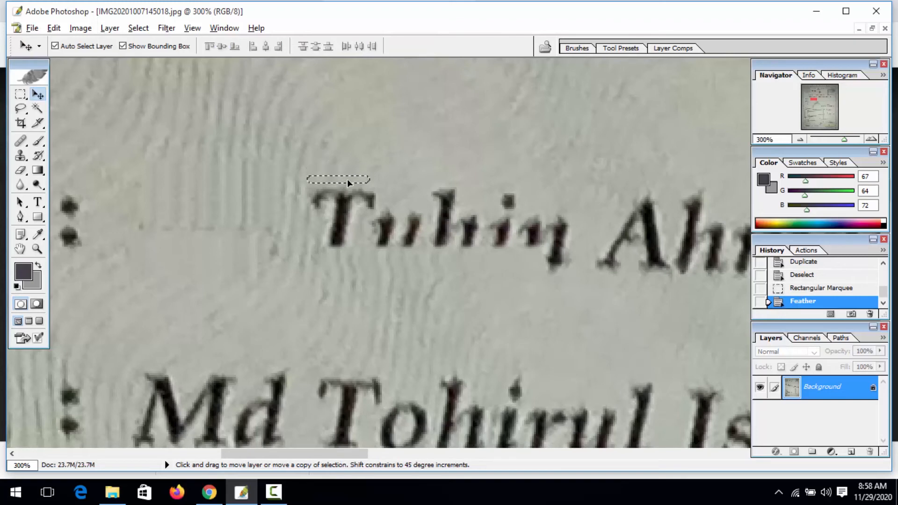
# - Move copies of the patch down over the capital 'T' and deselect
pyautogui.moveTo(347, 179); pyautogui.dragTo(346, 212)
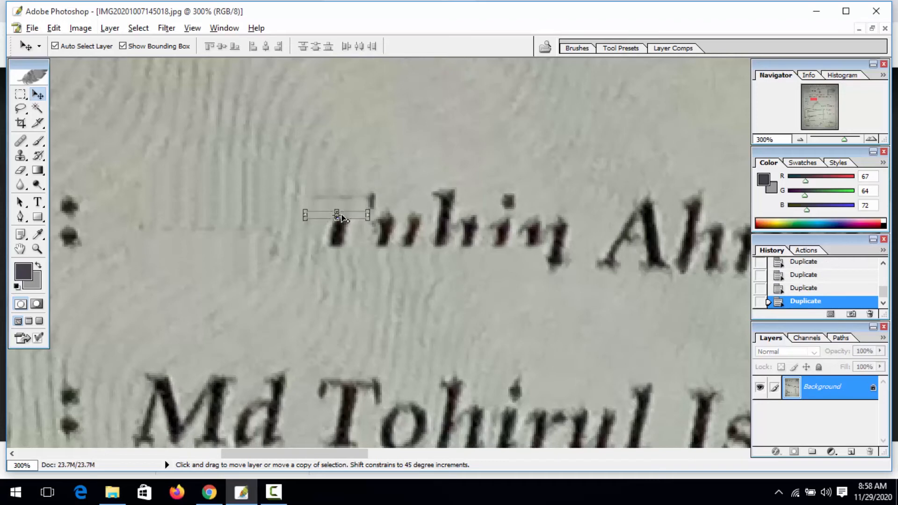
pyautogui.hotkey('ctrl', 't')
pyautogui.press('Return')
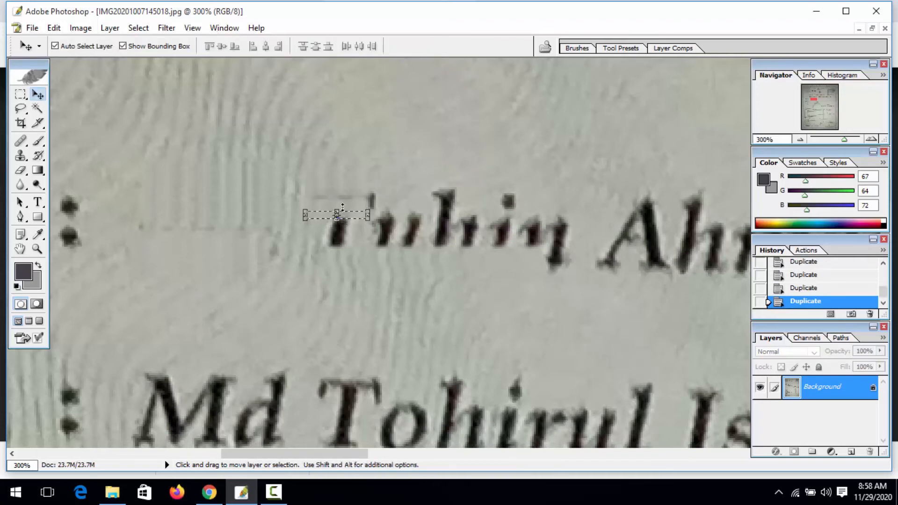
pyautogui.moveTo(349, 219); pyautogui.dragTo(345, 241)
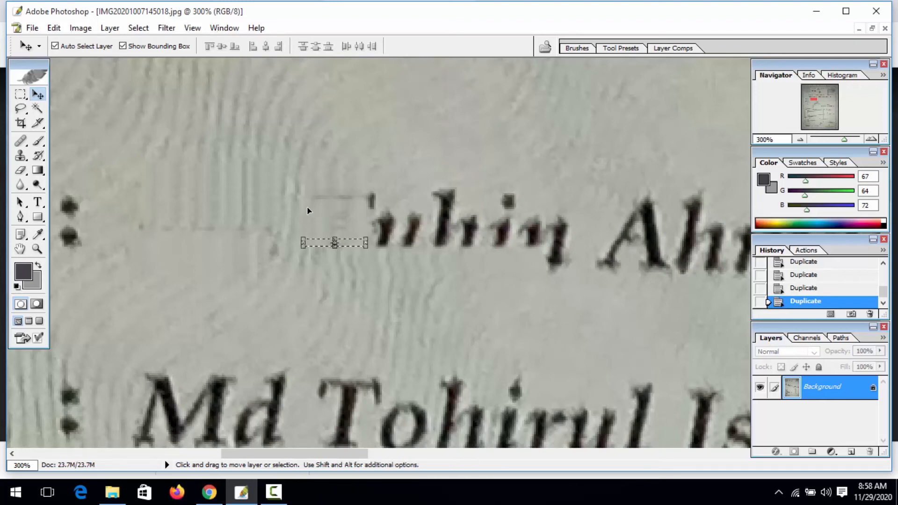
pyautogui.hotkey('ctrl', 'd')
pyautogui.press('z')
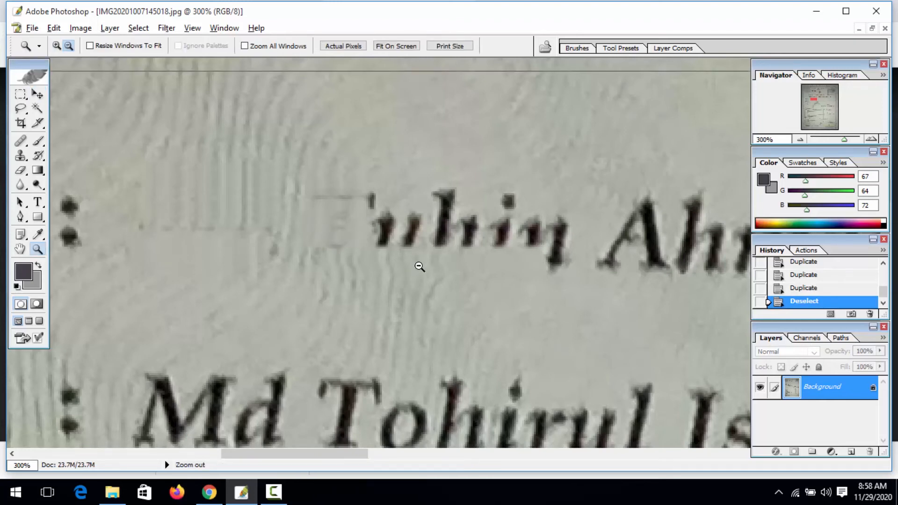
pyautogui.click(420, 266)
pyautogui.click(418, 267)
pyautogui.click(418, 266)
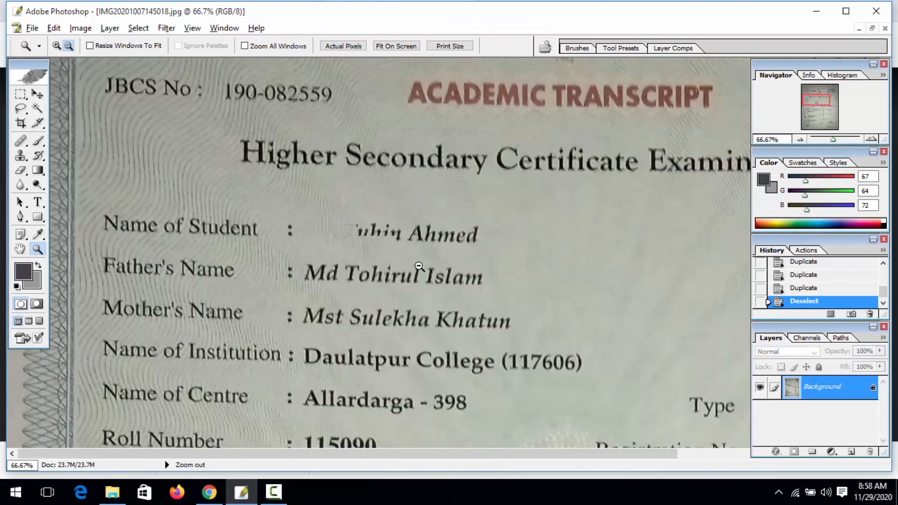
pyautogui.click(418, 267)
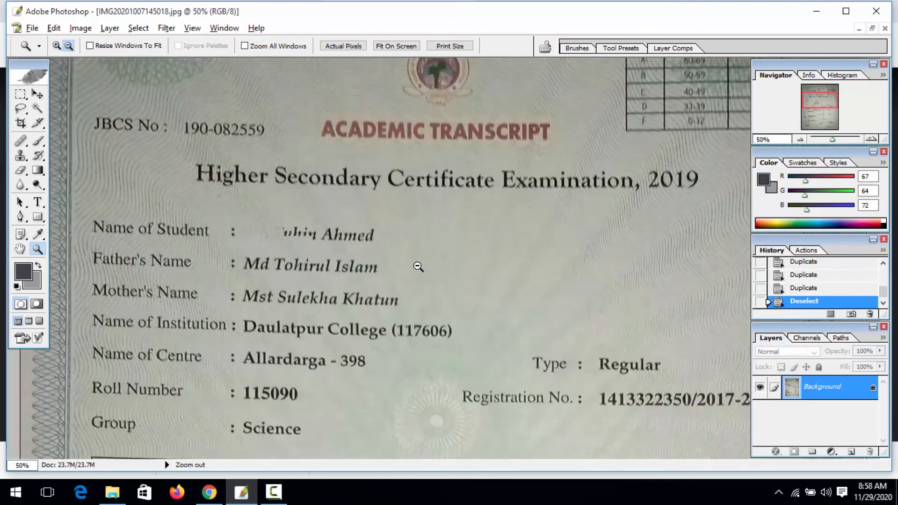
pyautogui.click(331, 255)
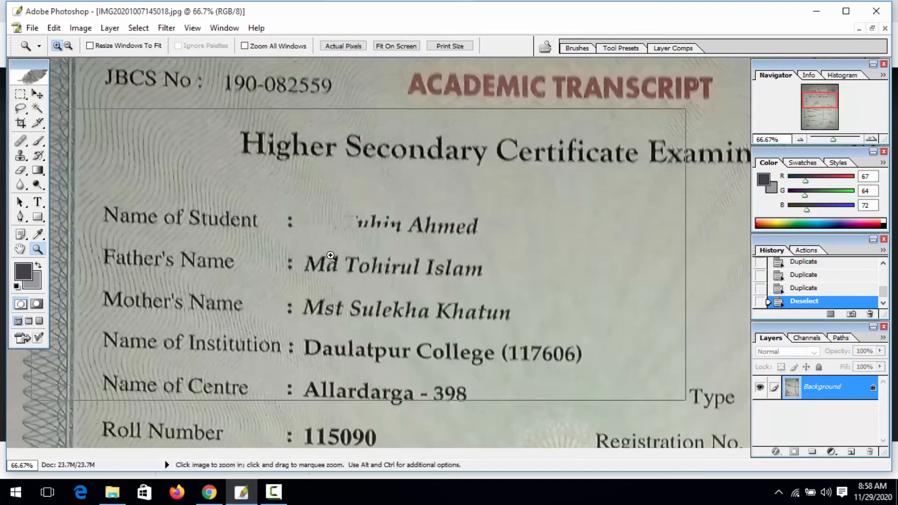
pyautogui.click(331, 256)
pyautogui.click(331, 255)
pyautogui.click(331, 255)
pyautogui.moveTo(435, 240); pyautogui.dragTo(240, 248)
pyautogui.press('m')
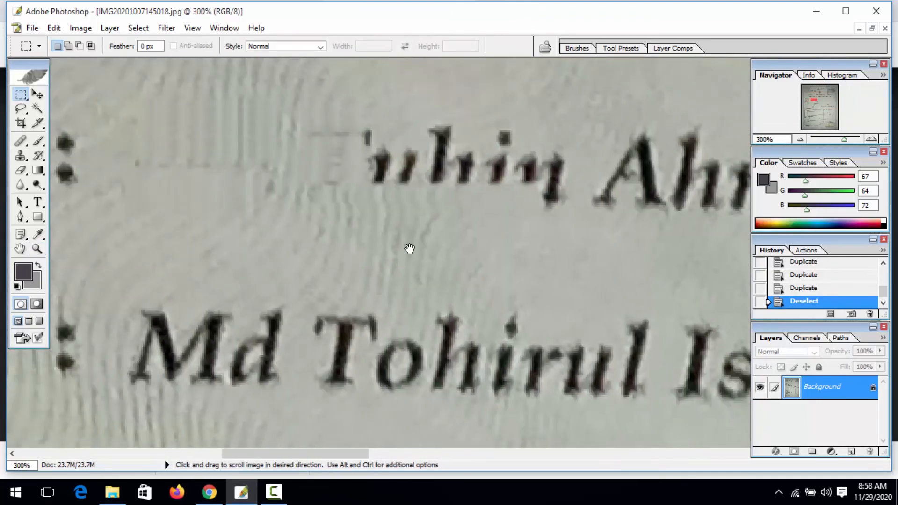
pyautogui.moveTo(408, 248); pyautogui.dragTo(204, 325)
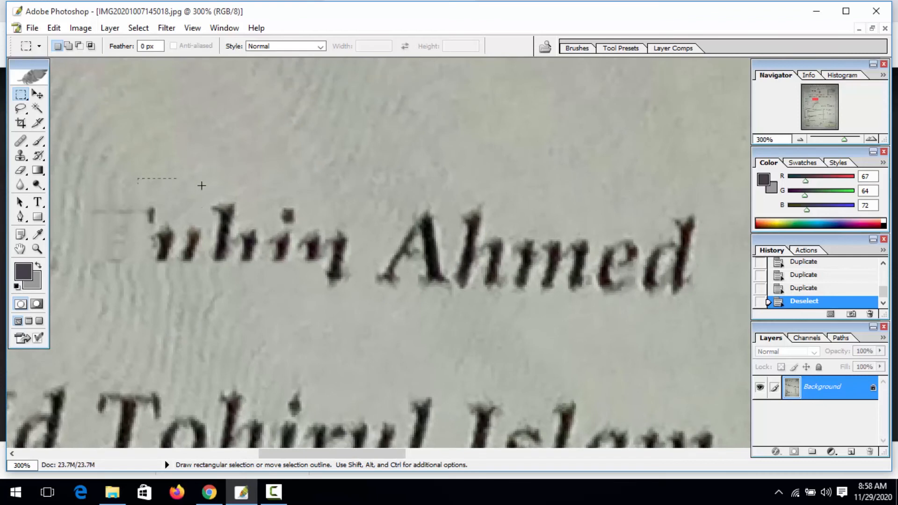
# - Feather a blank strip above the name and drag a copy over the remaining first-name letters
pyautogui.moveTo(326, 197); pyautogui.dragTo(352, 197)
pyautogui.press('v')
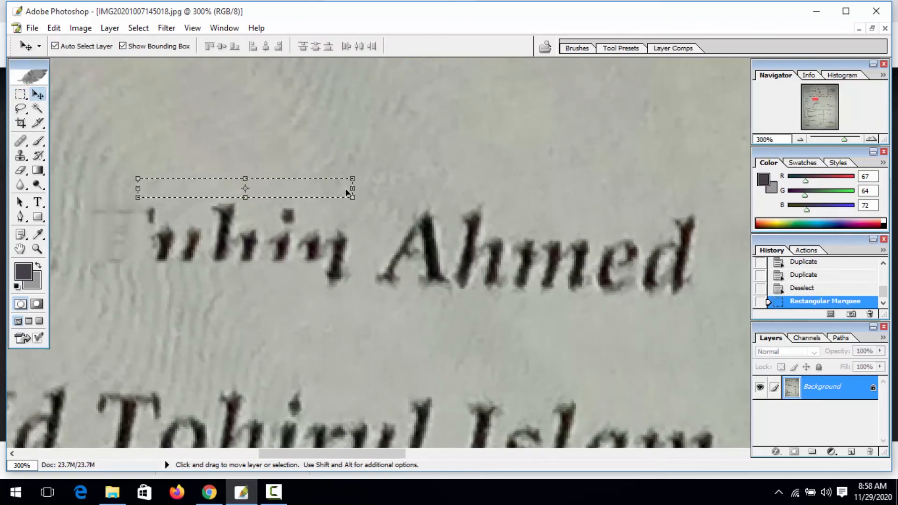
pyautogui.hotkey('ctrl', 'alt', 'd')
pyautogui.press('Return')
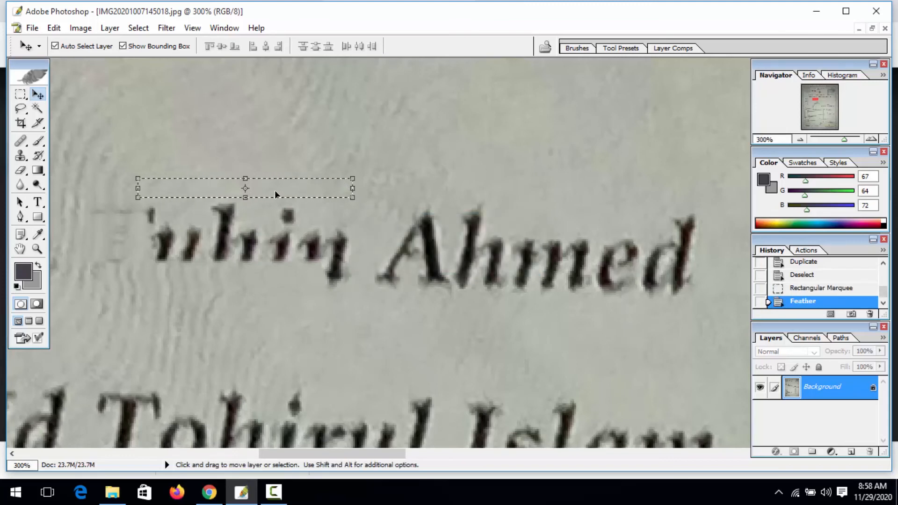
pyautogui.moveTo(275, 195); pyautogui.dragTo(264, 282)
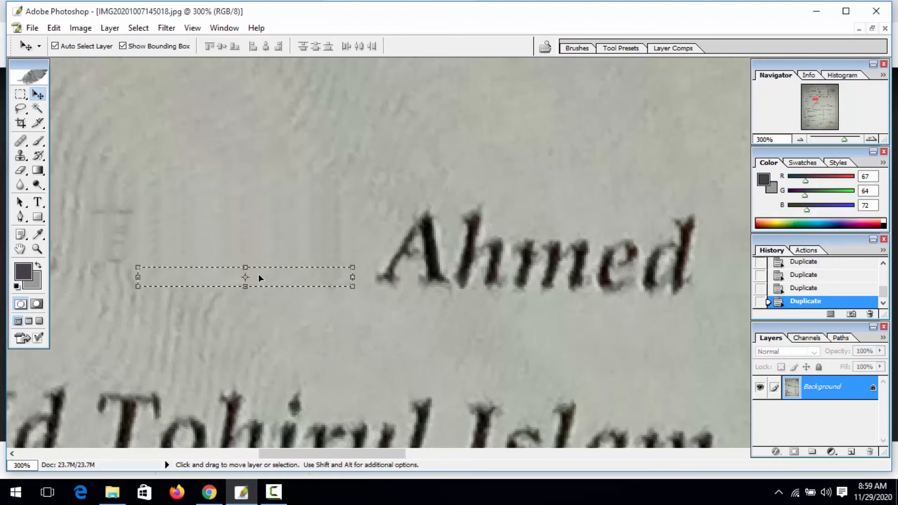
pyautogui.hotkey('ctrl', 'd')
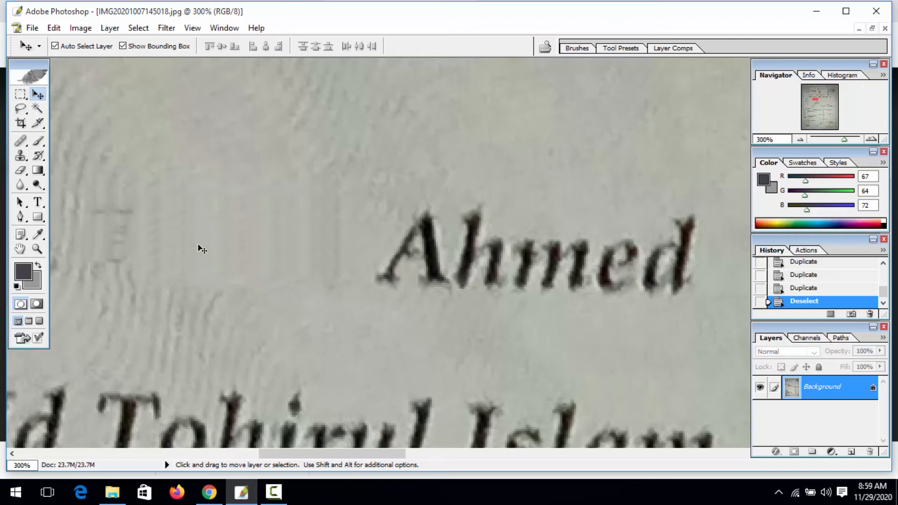
pyautogui.press('s')
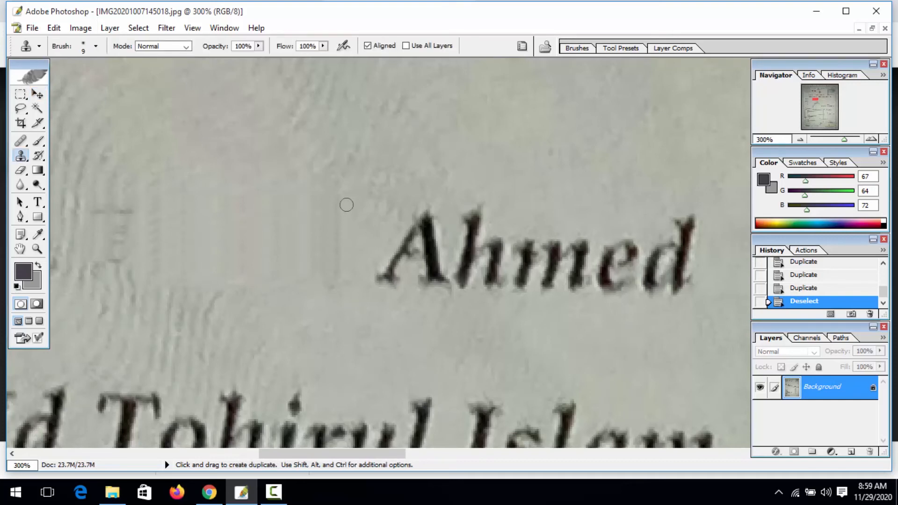
pyautogui.press(']')
pyautogui.press(']')
pyautogui.click(333, 199)
pyautogui.click(309, 222)
pyautogui.click(294, 237)
pyautogui.click(281, 248)
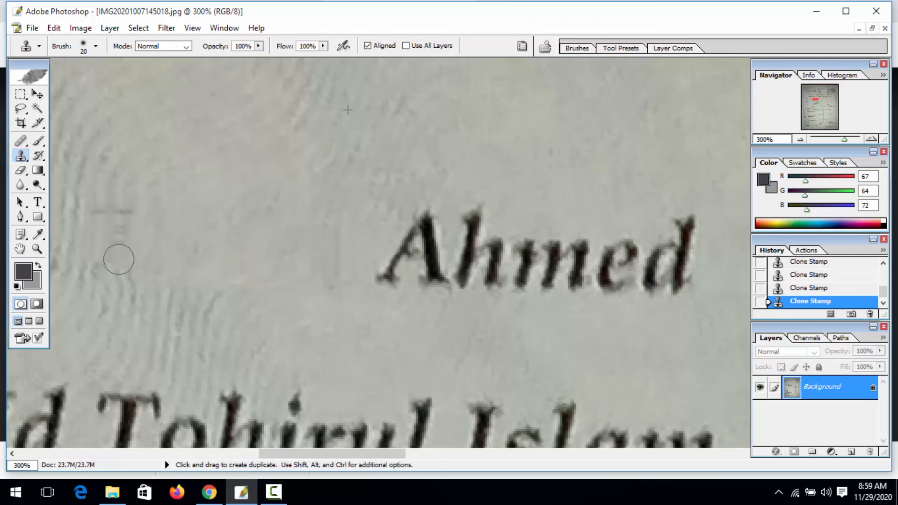
pyautogui.press('z')
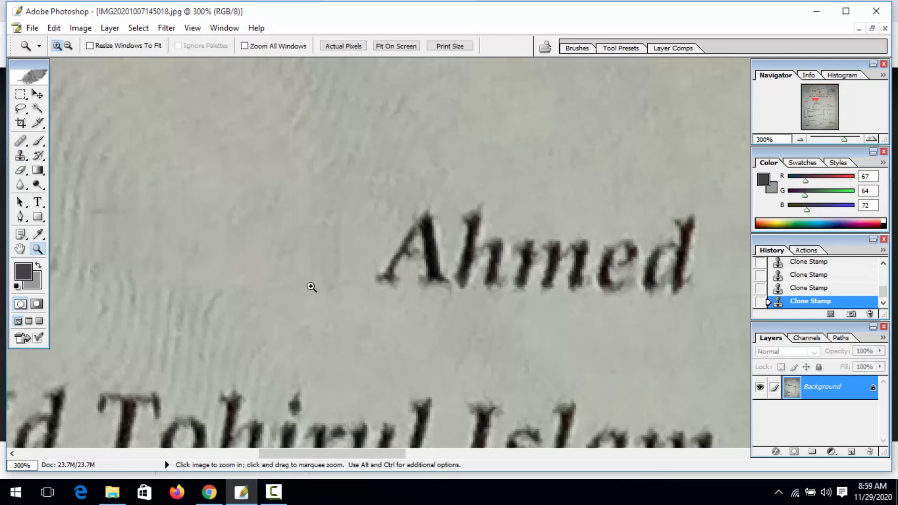
pyautogui.keyDown('alt'); pyautogui.click(311, 287); pyautogui.keyUp('alt')
pyautogui.keyDown('alt'); pyautogui.click(311, 287); pyautogui.keyUp('alt')
pyautogui.keyDown('alt'); pyautogui.click(311, 287); pyautogui.keyUp('alt')
pyautogui.click(310, 287)
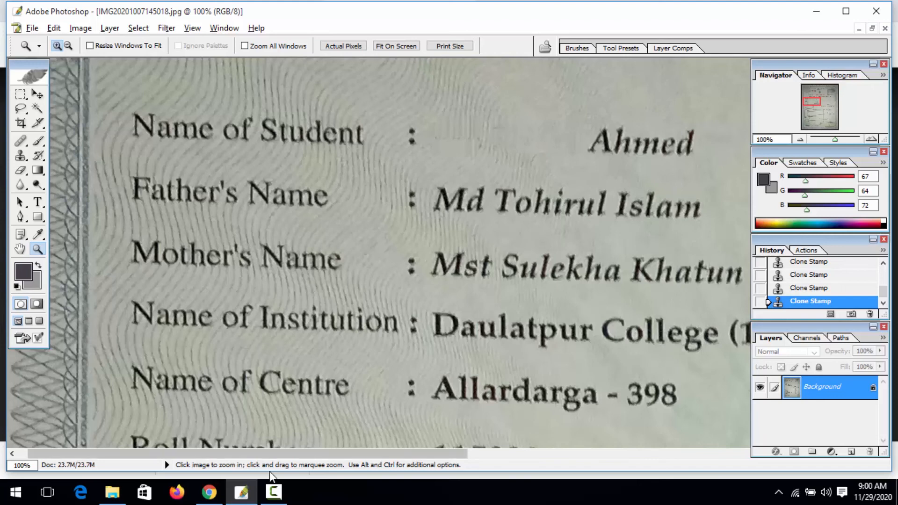
pyautogui.click(276, 498)
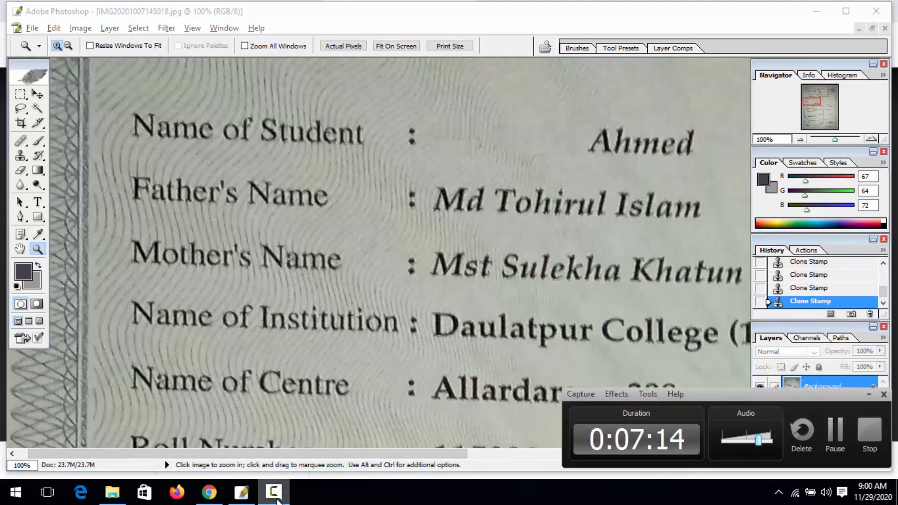
pyautogui.click(275, 498)
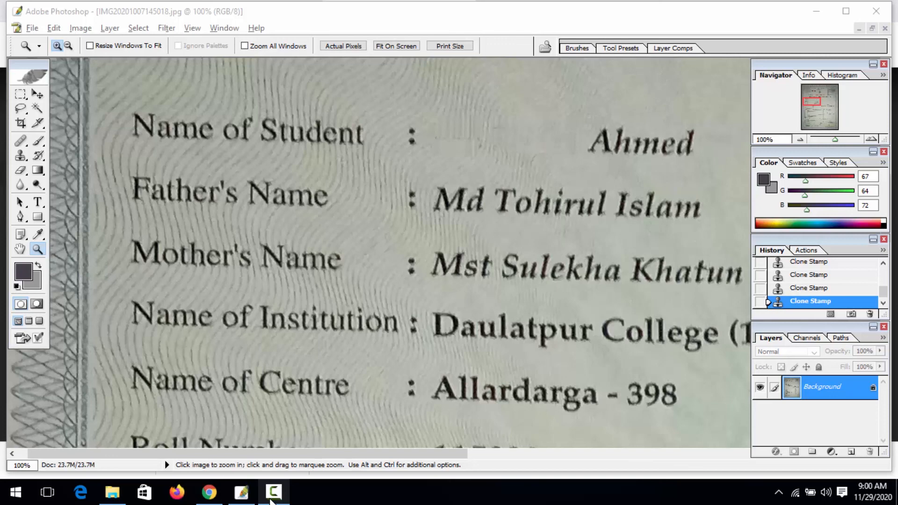
pyautogui.click(272, 499)
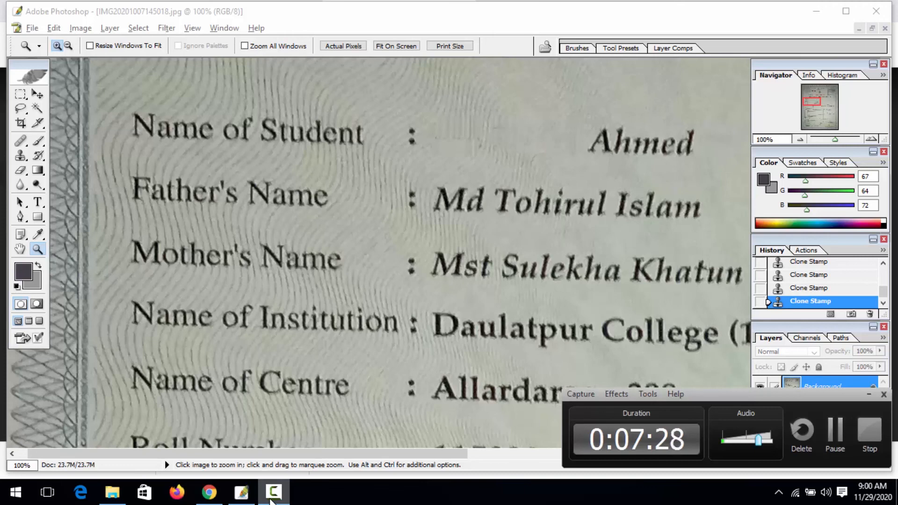
pyautogui.click(271, 499)
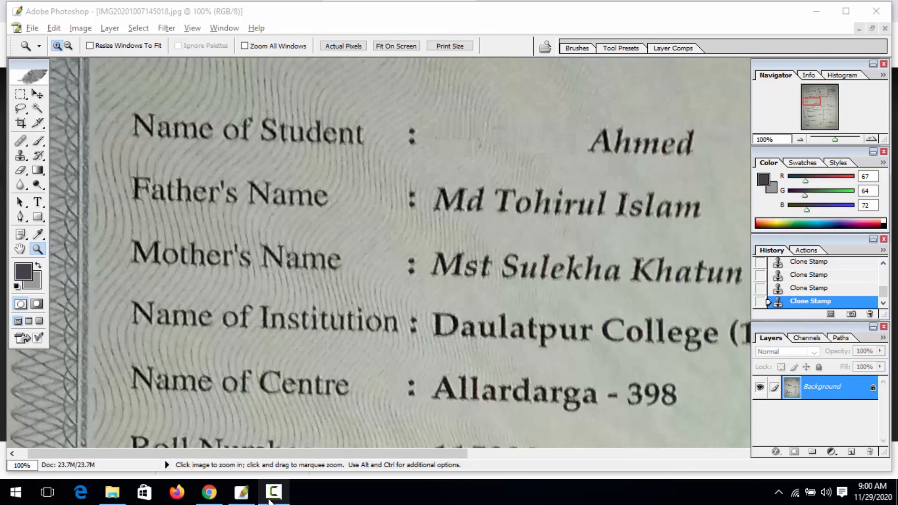
pyautogui.click(270, 500)
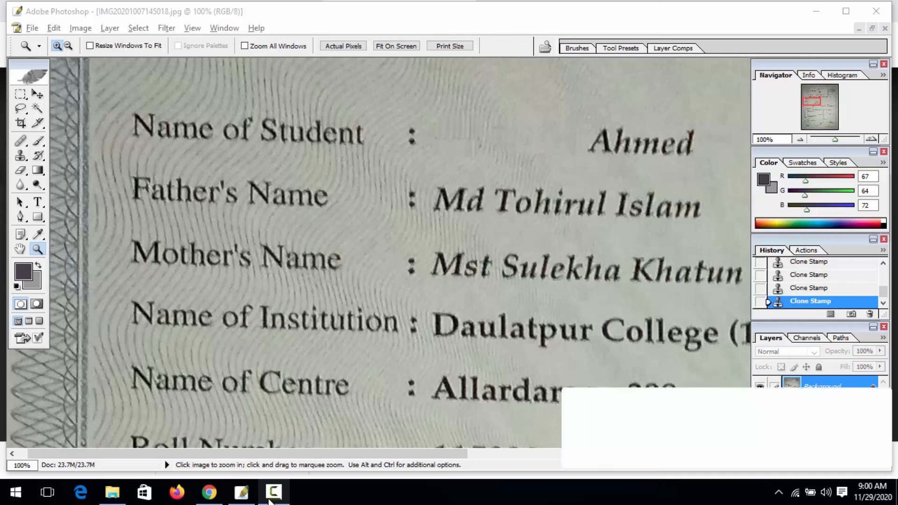